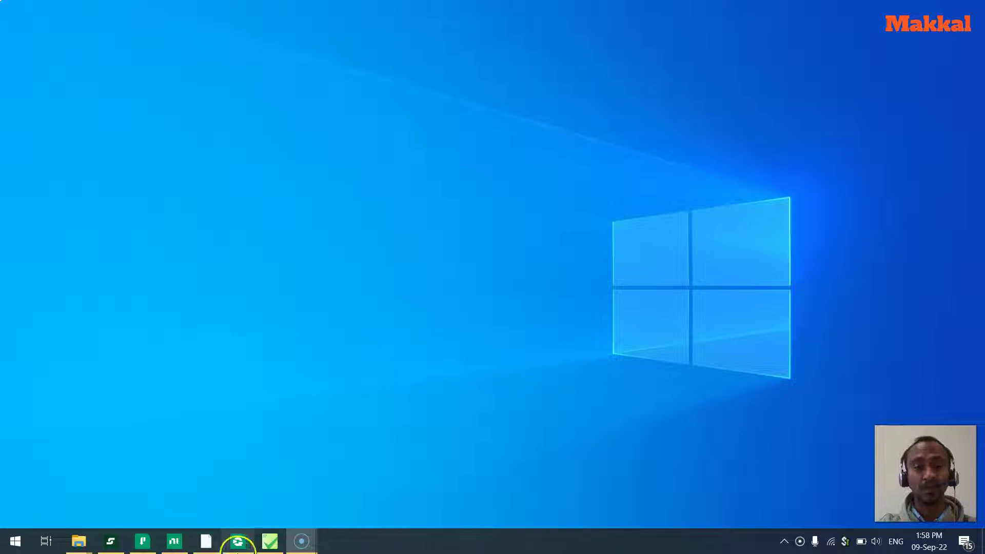
Log into the SystemLink web interface with the admin username and the account password.
mouse_move(232, 541)
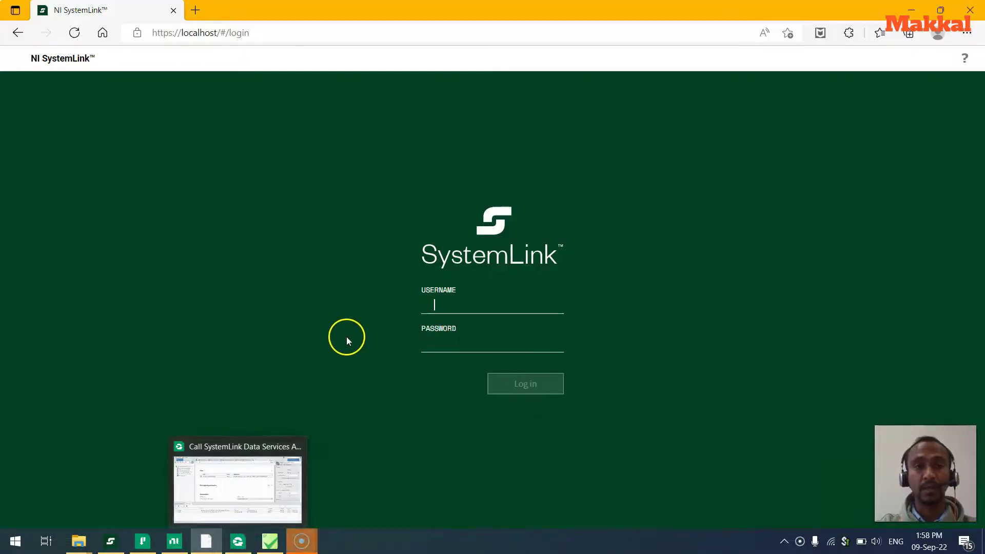
click(452, 302)
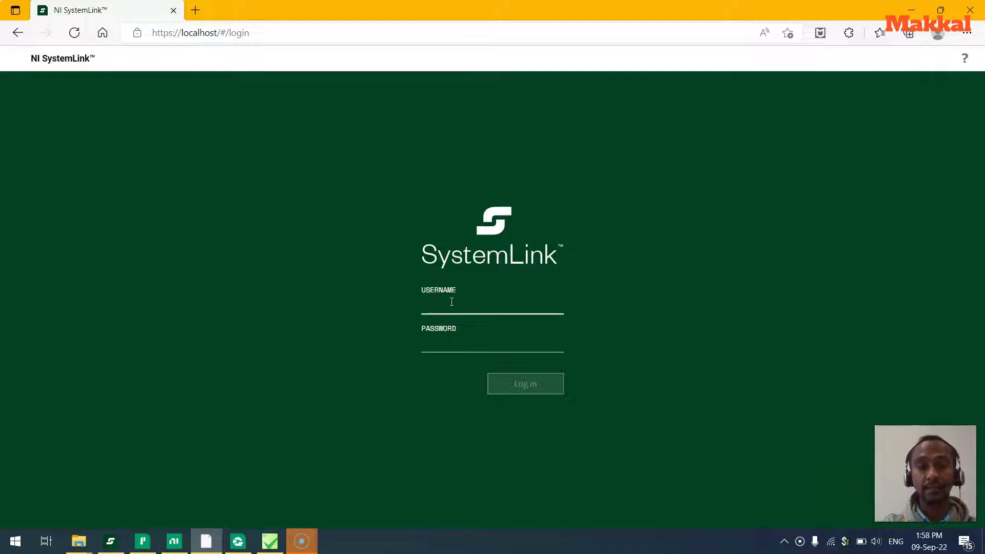
click(454, 302)
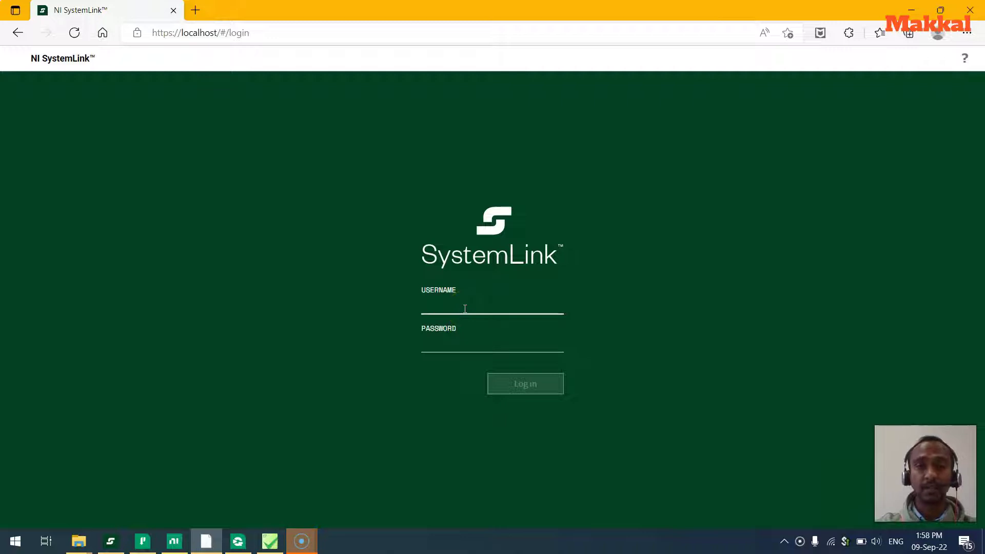
text(admin)
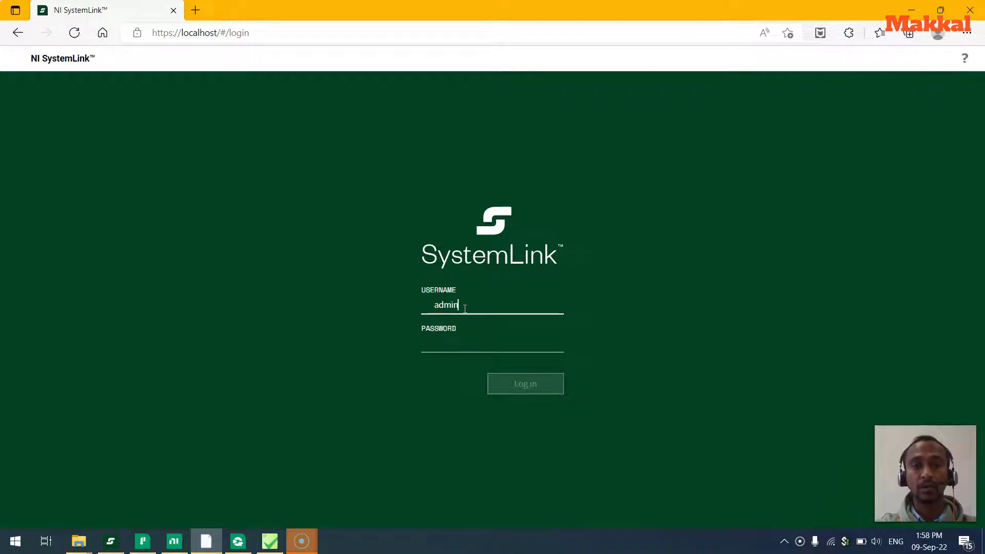
key(Tab)
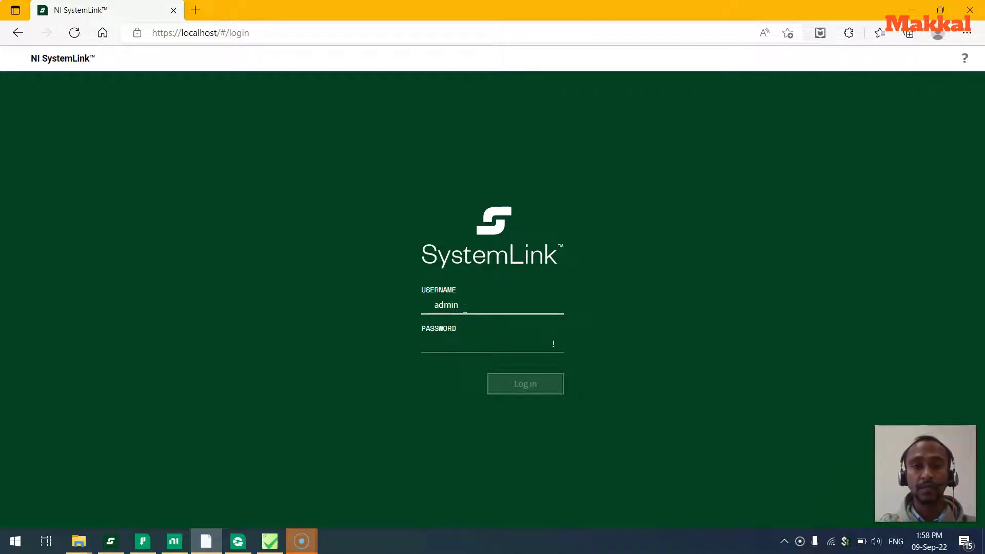
text(*********)
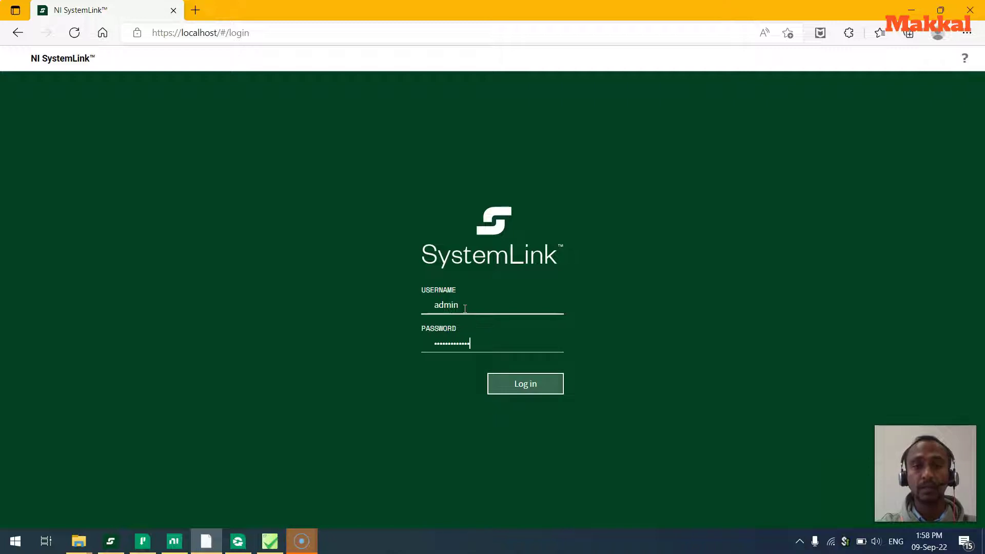
key(Return)
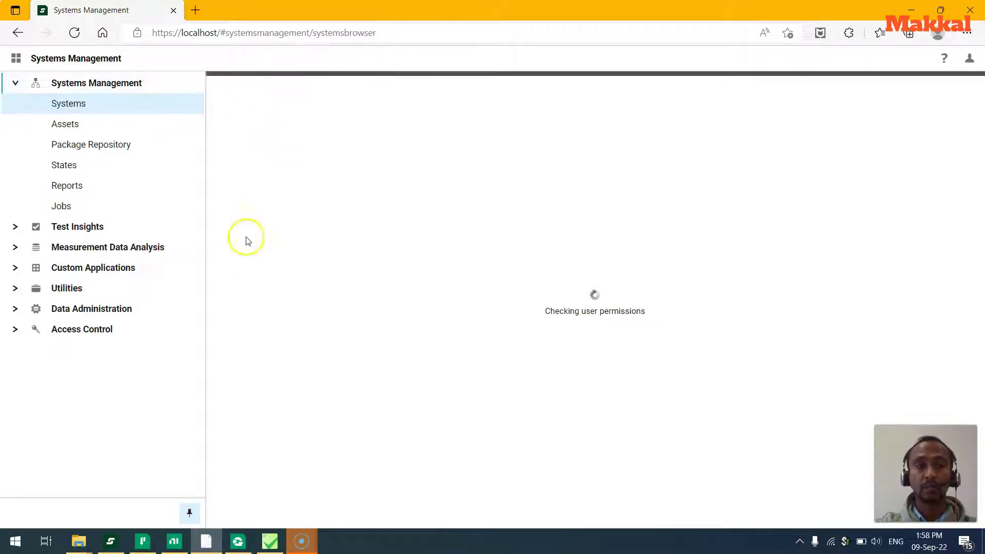
Expand Test Insights, Data Administration and Utilities in SystemLink's navigation, then switch to TestStand.
click(15, 228)
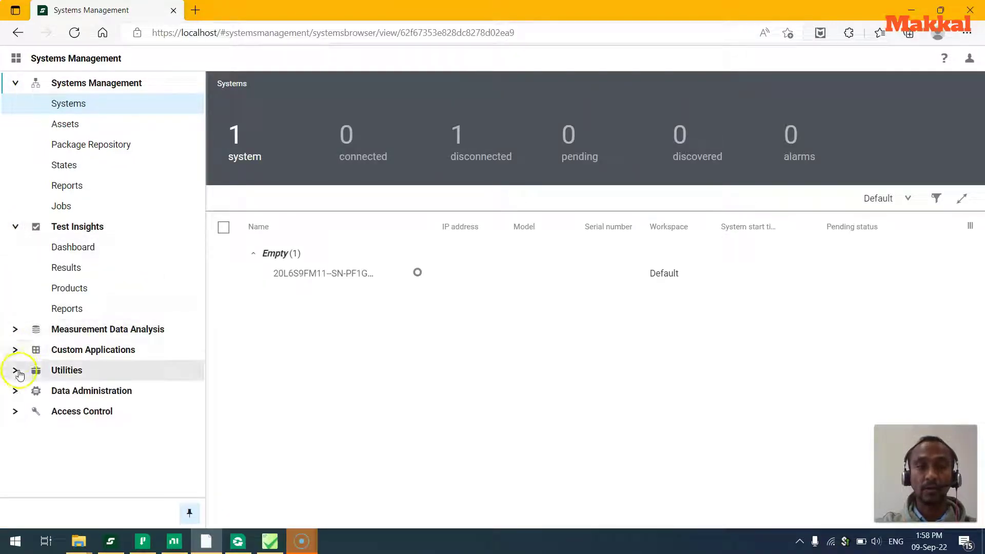
click(17, 331)
click(17, 331)
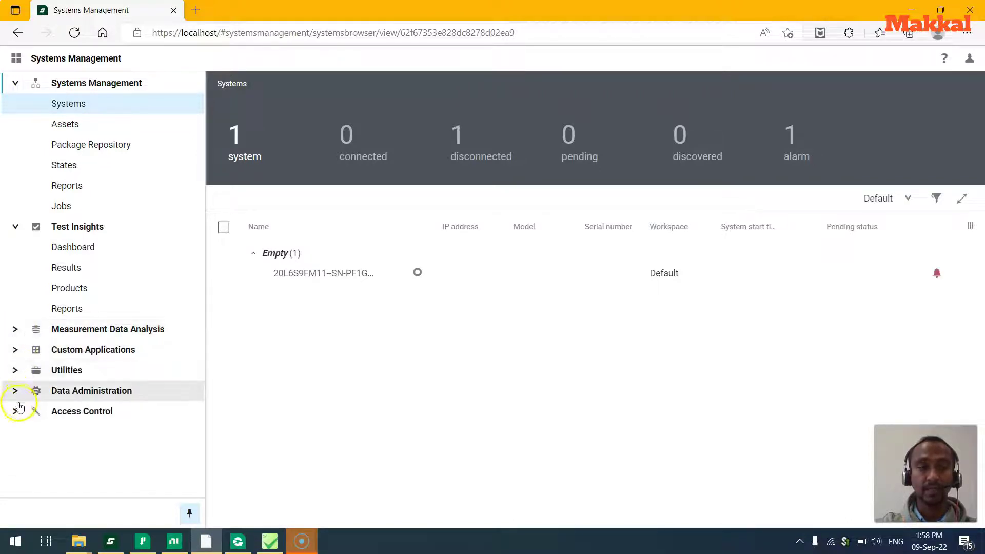
click(17, 391)
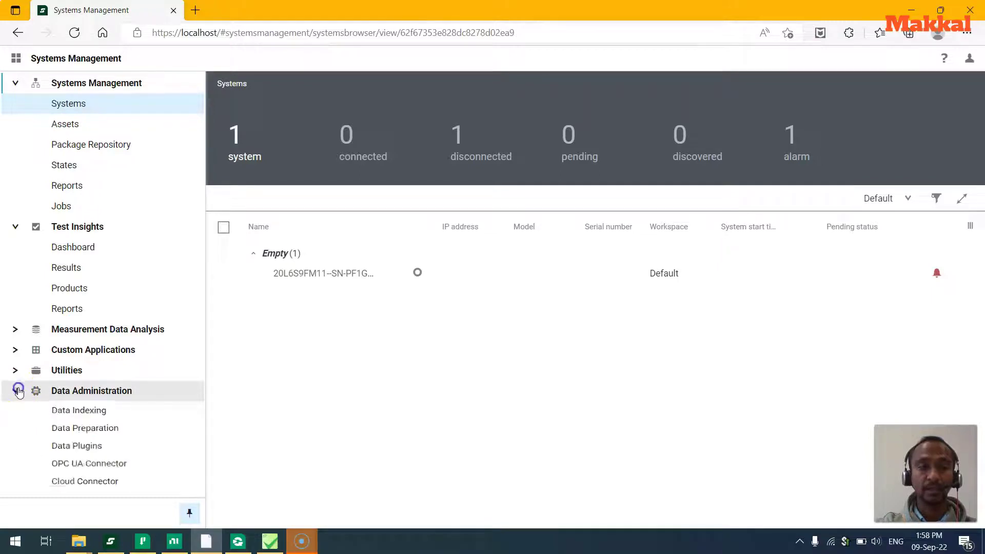
click(16, 370)
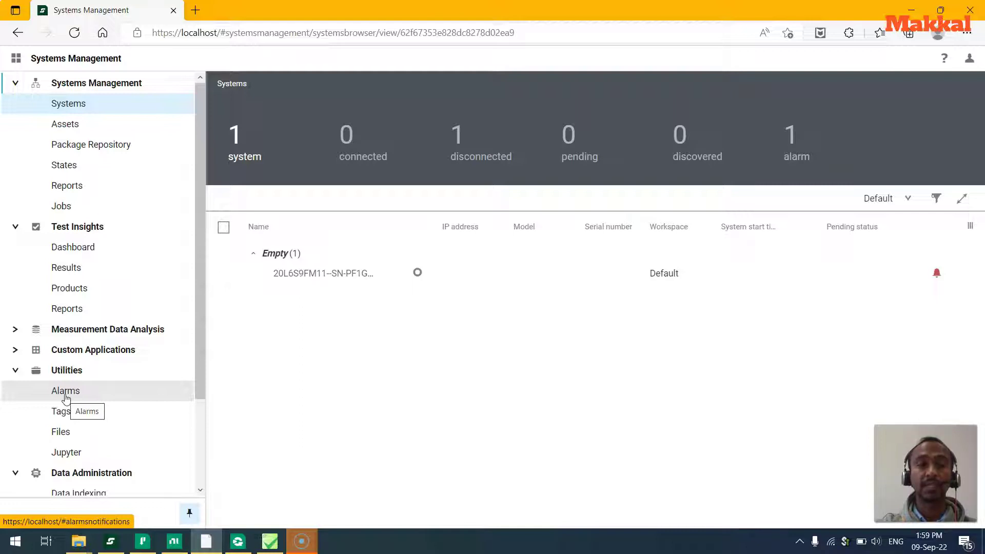
click(68, 428)
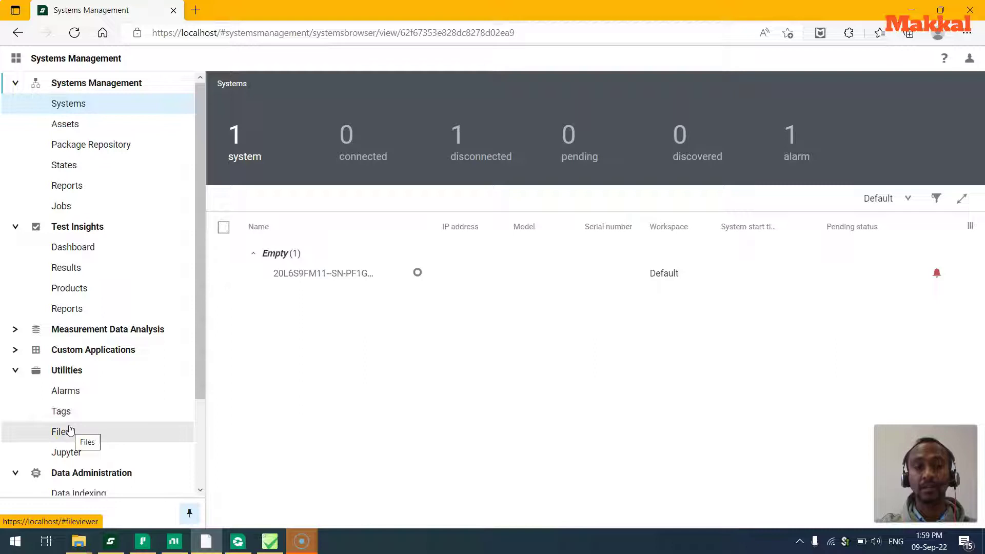
click(262, 537)
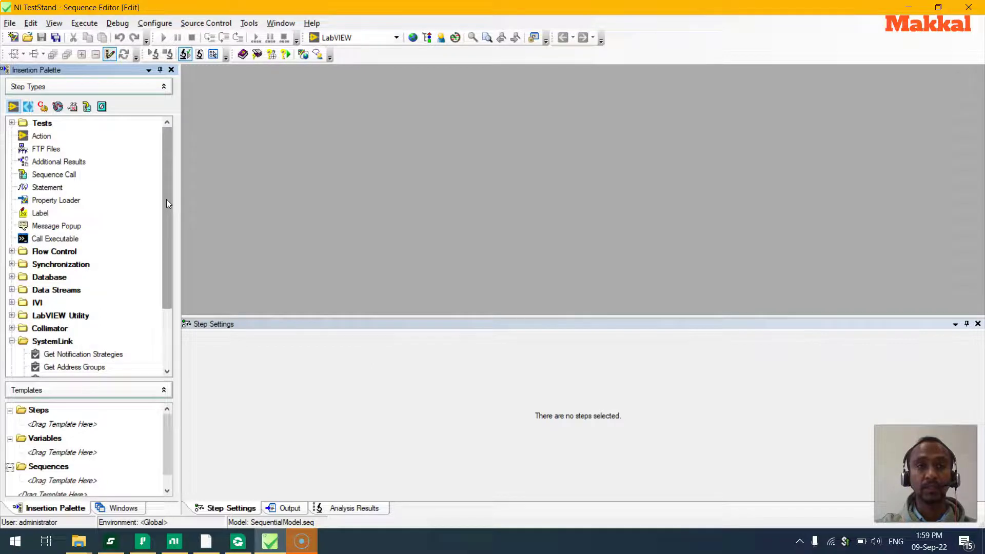
Scroll the Insertion Palette's step types to the SystemLink group and select Upload File.
click(9, 23)
click(8, 24)
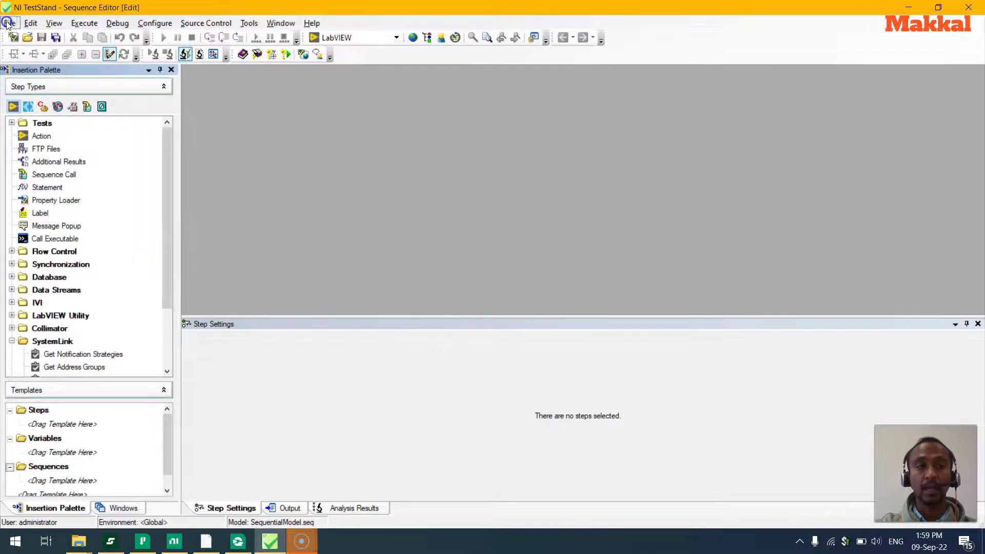
drag(167, 192, 167, 255)
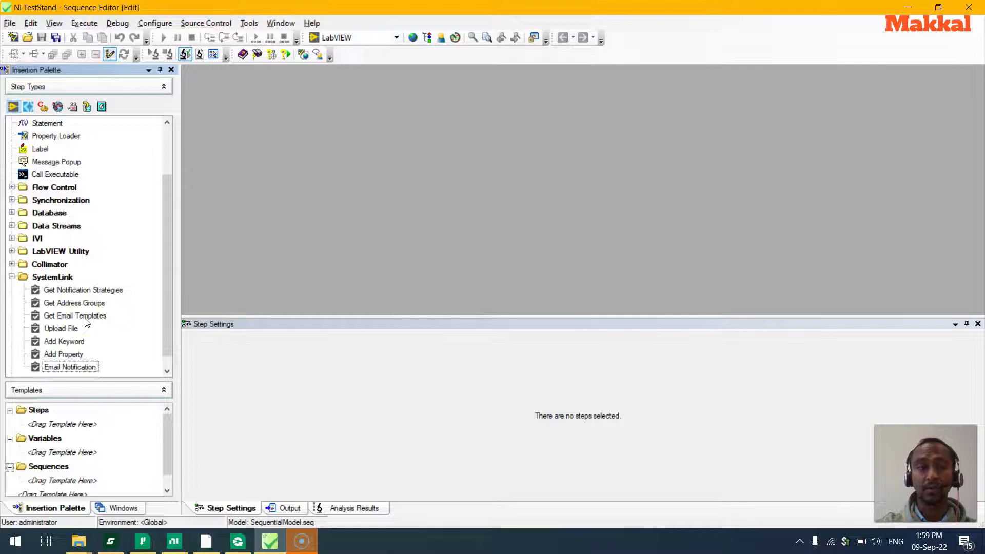
click(57, 328)
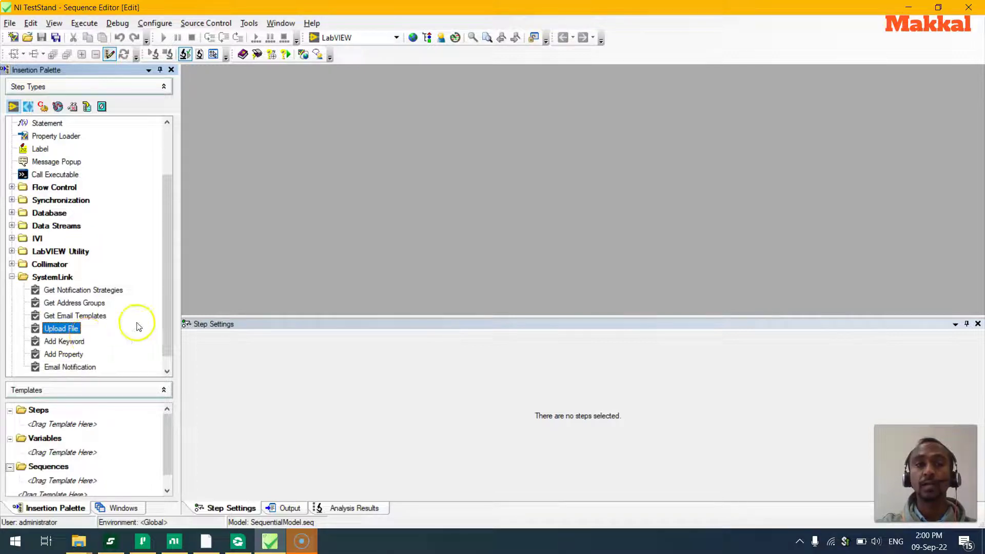
In Configure > Result Processing, verify the NI SystemLink Test Monitor Client processor is enabled.
click(164, 26)
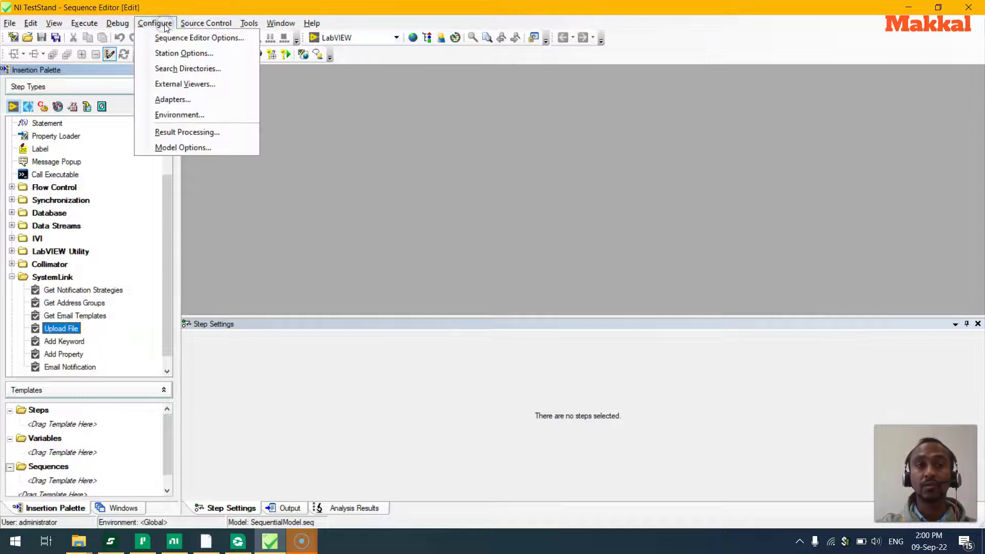
click(179, 137)
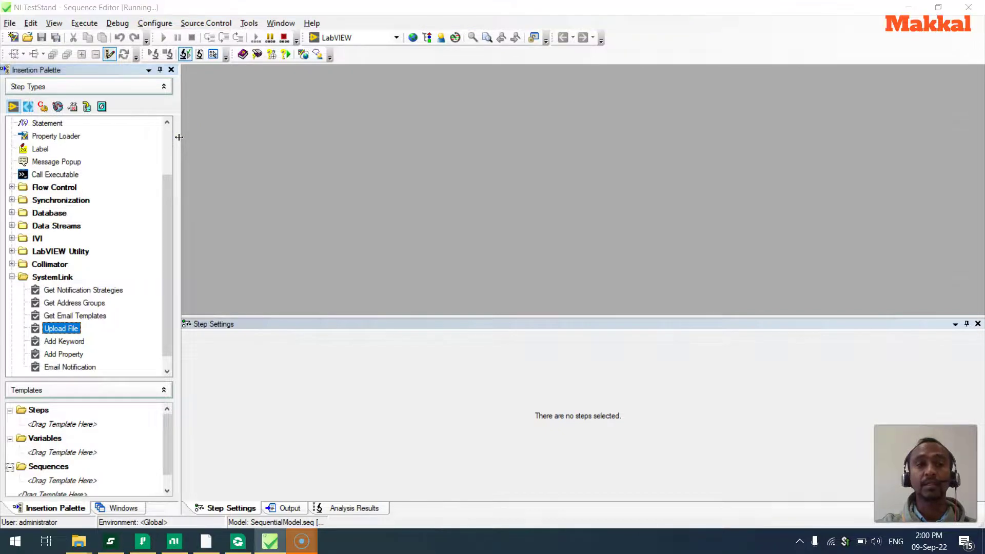
click(258, 263)
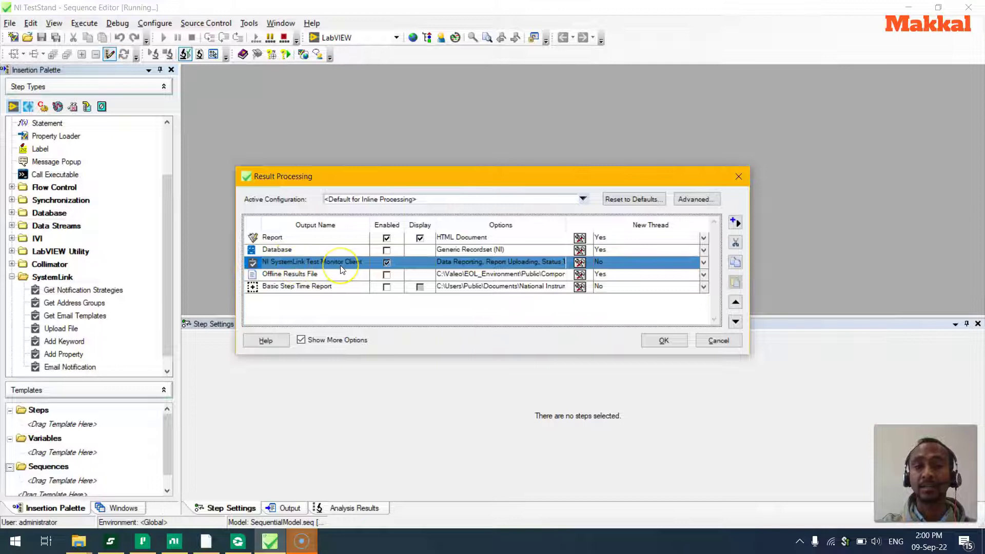
click(330, 341)
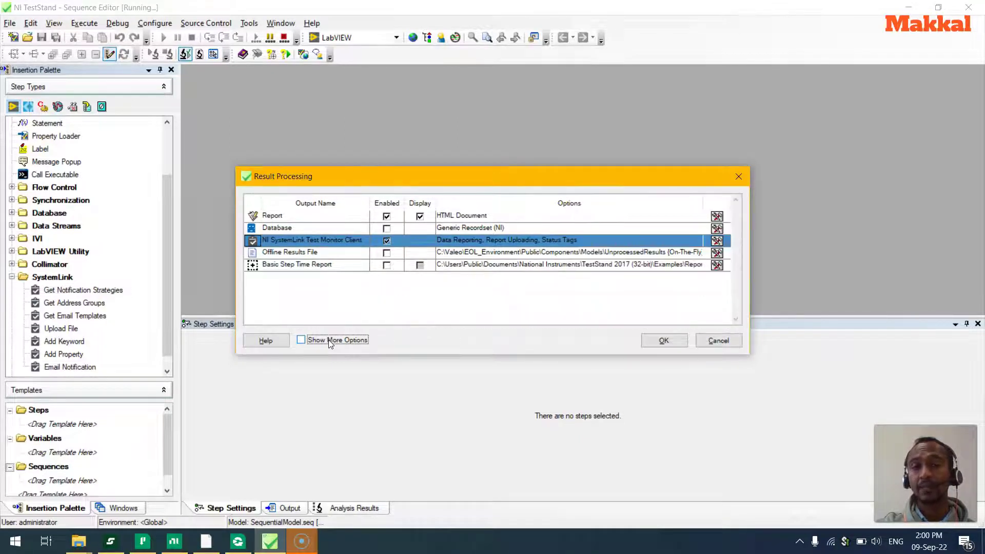
click(301, 341)
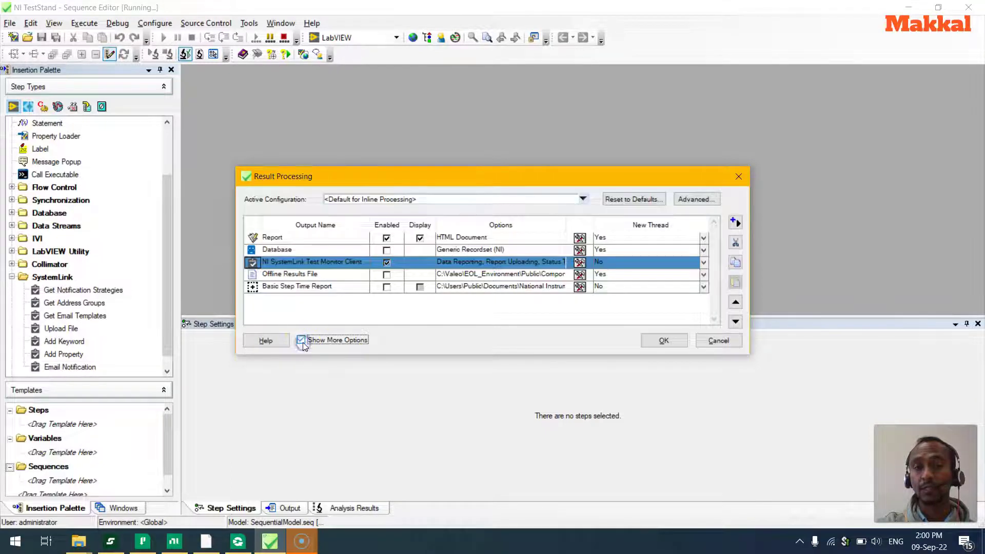
click(738, 227)
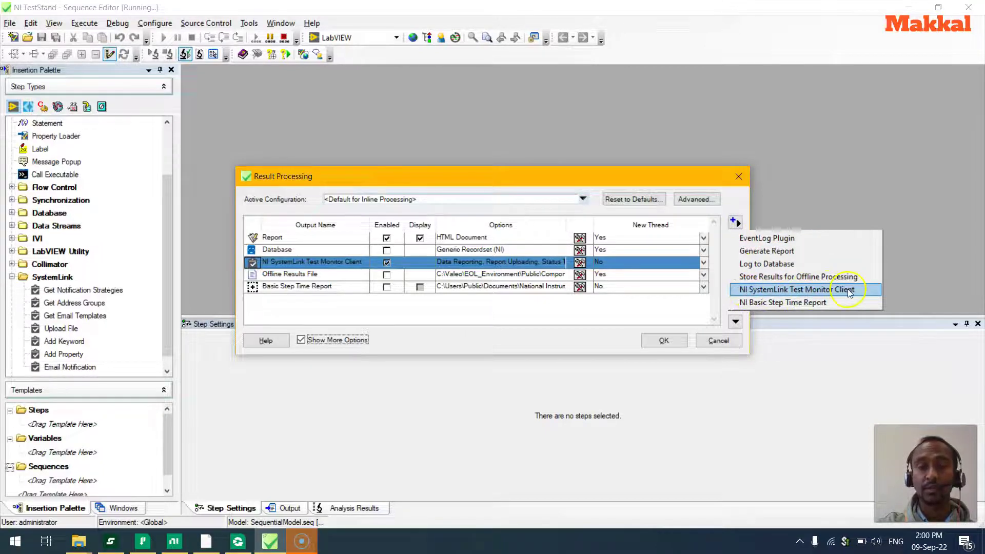
click(312, 261)
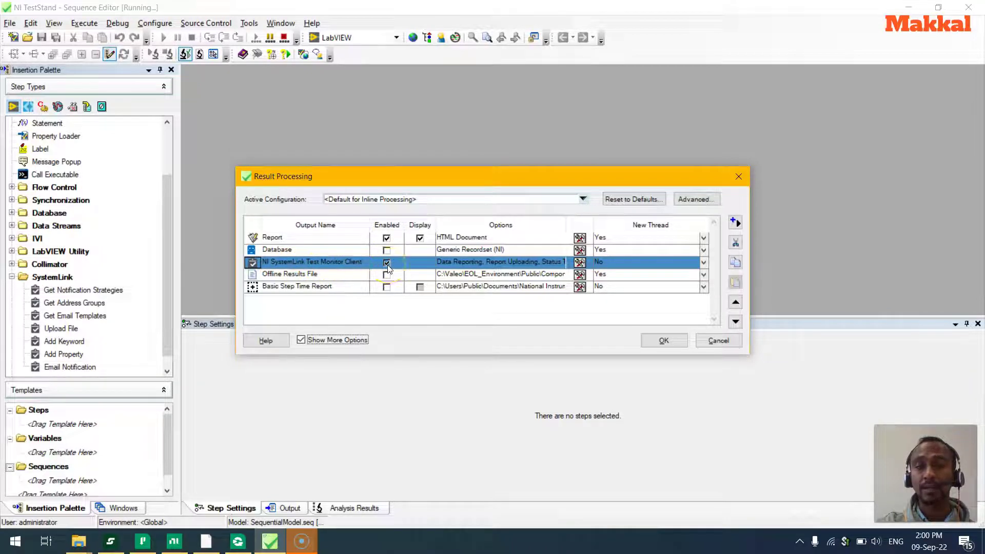
click(578, 263)
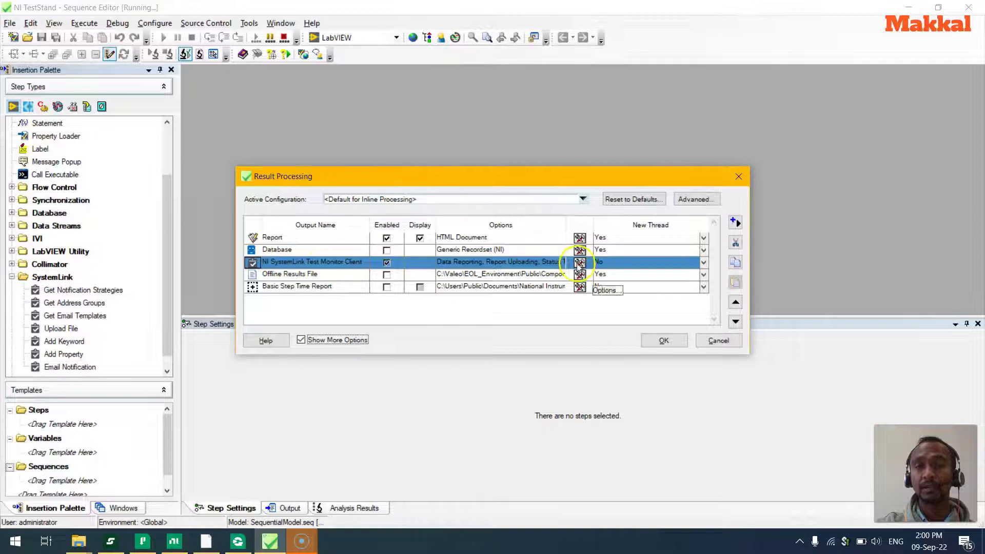
Confirm Upload Reports with software and asset report files is checked, then OK both dialogs.
click(578, 264)
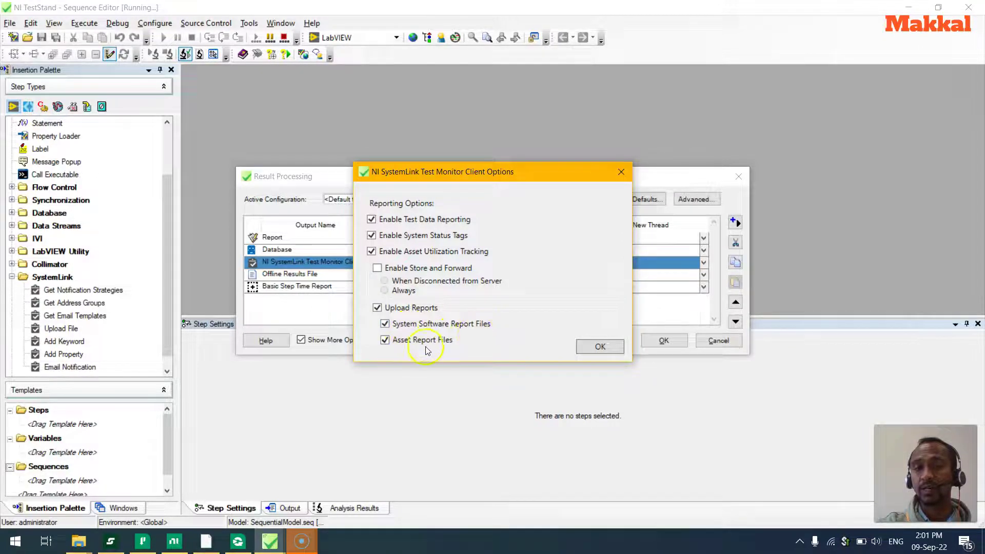
click(599, 347)
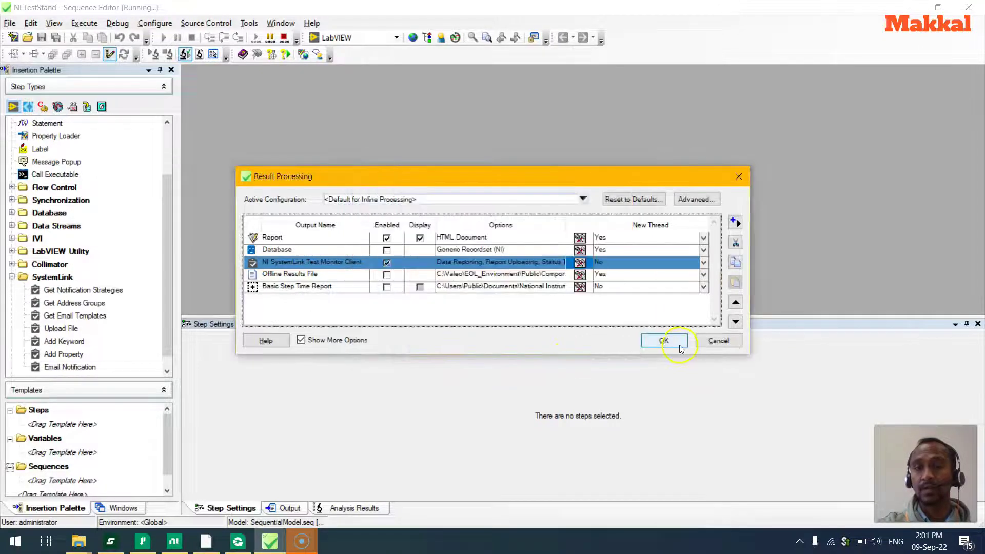
click(676, 343)
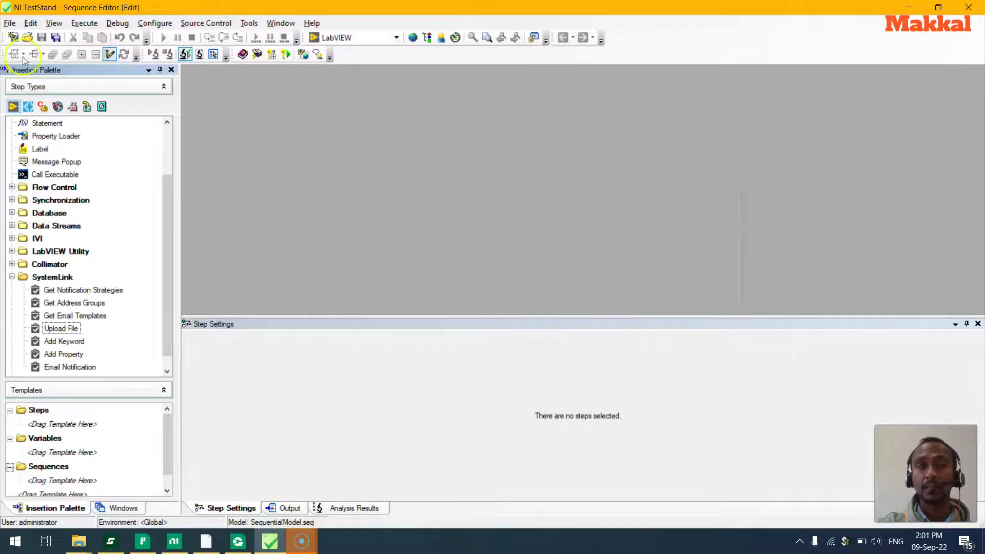
In a new sequence, add a Message Popup about sending data to SystemLink, followed by an Upload File step.
click(19, 41)
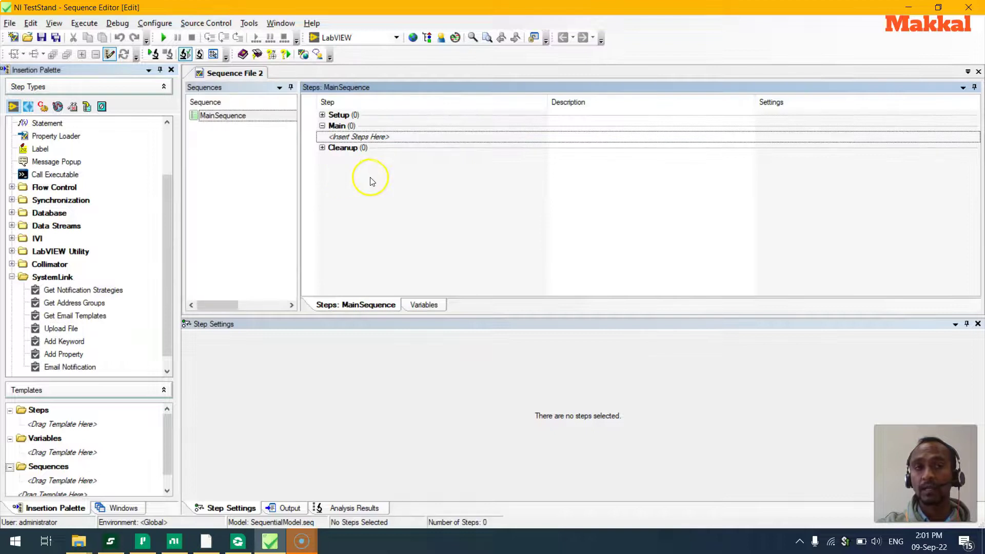
right_click(349, 136)
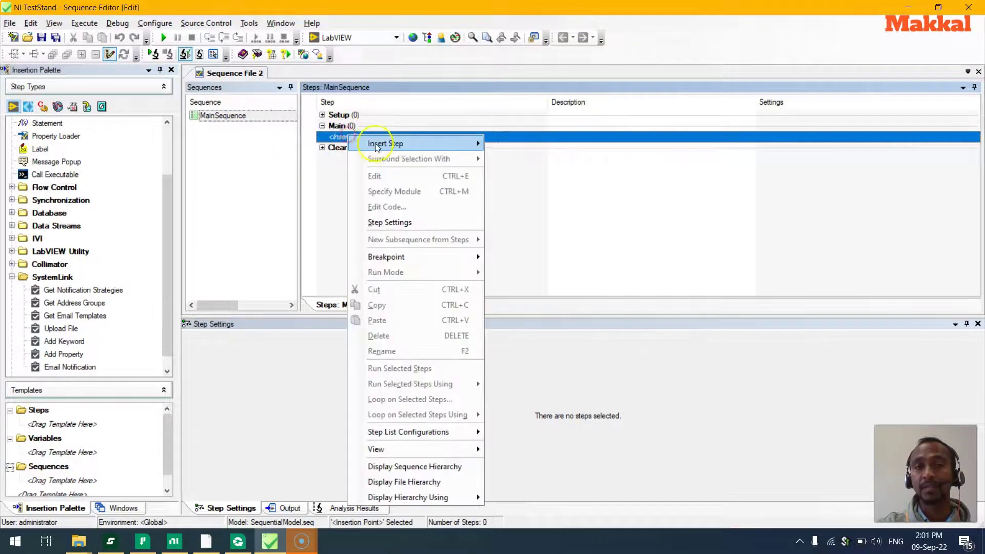
mouse_move(389, 143)
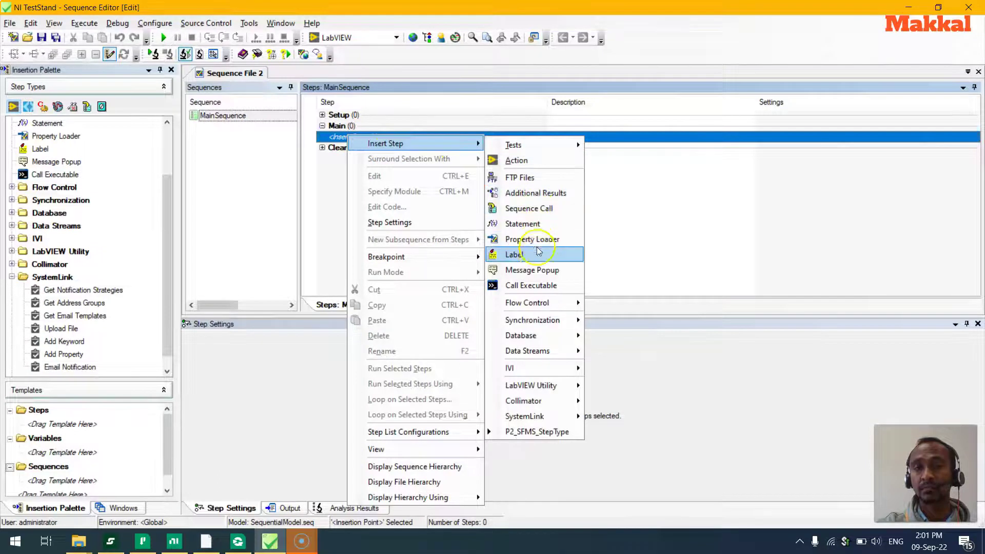
click(539, 271)
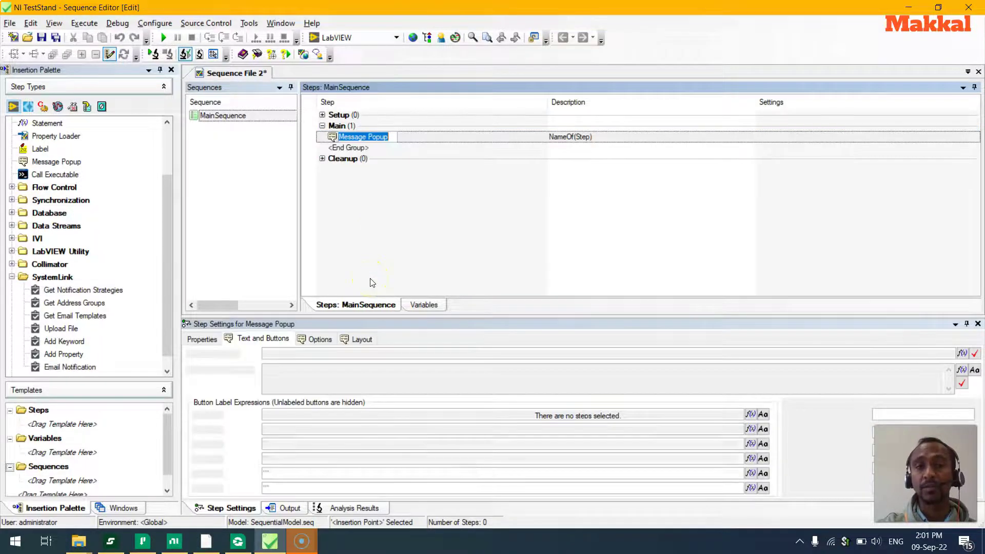
drag(265, 368, 322, 373)
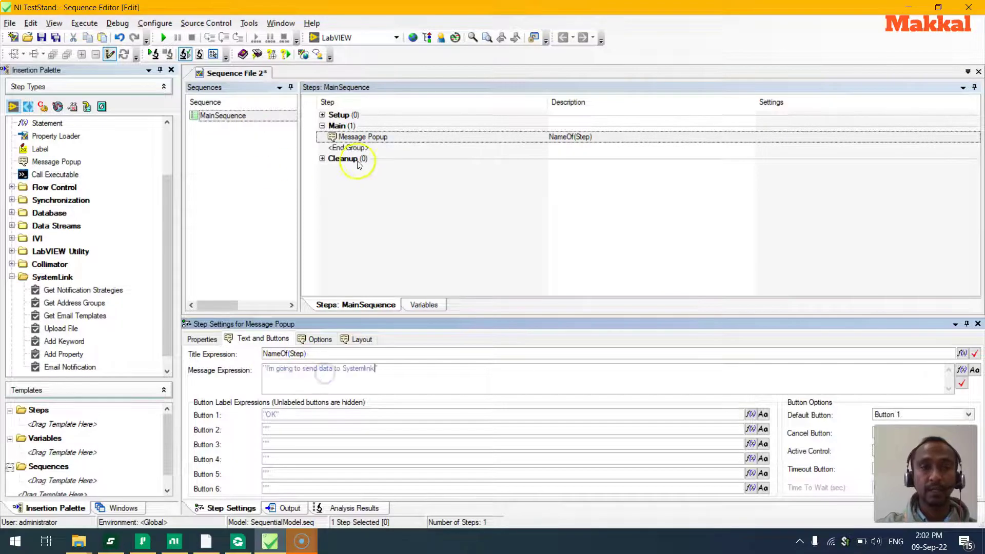
drag(54, 327, 382, 147)
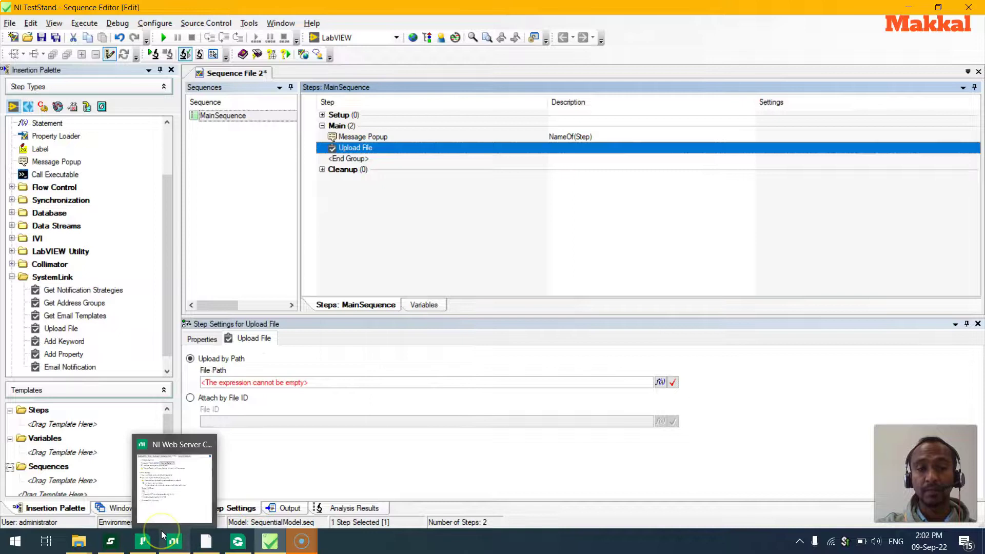
Point the CSV, PNG and PDF upload steps to Cars.csv, Screenshot_9.png and 2021 Prop form.pdf in Downloads.
click(163, 537)
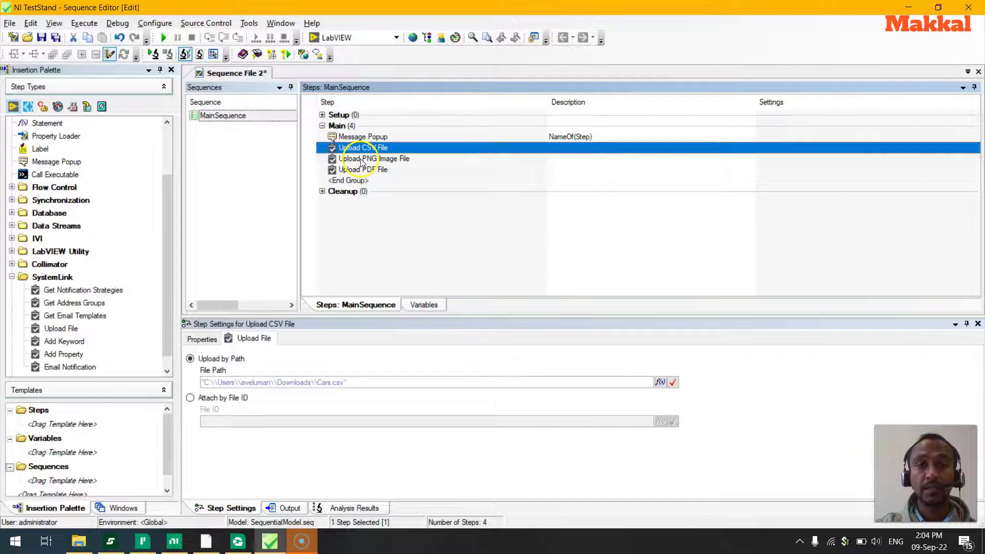
double_click(317, 382)
click(405, 159)
drag(320, 382, 357, 384)
click(370, 171)
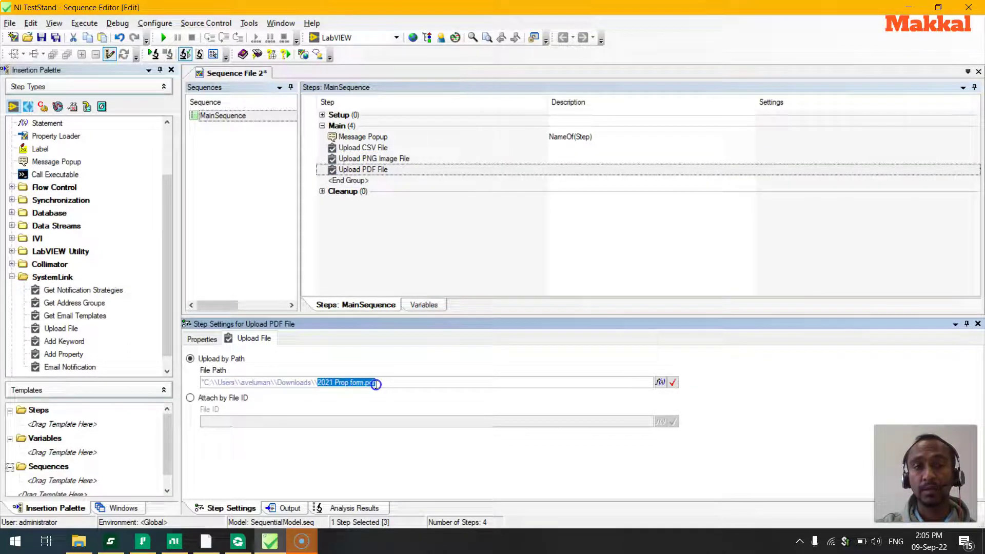
drag(376, 383, 378, 383)
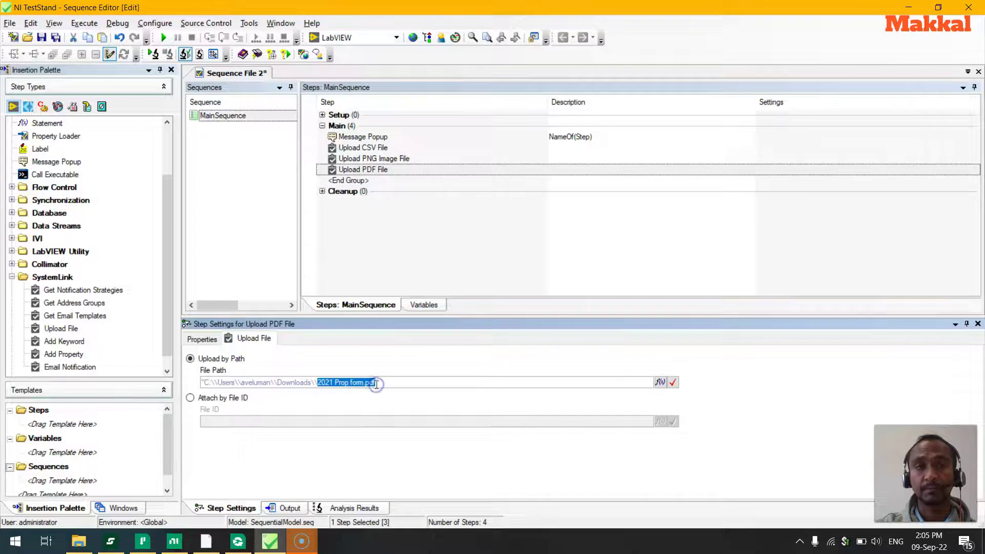
Run Test UUTs unsaved for serial 1234, acknowledge the popup and Passed result, then stop.
click(163, 44)
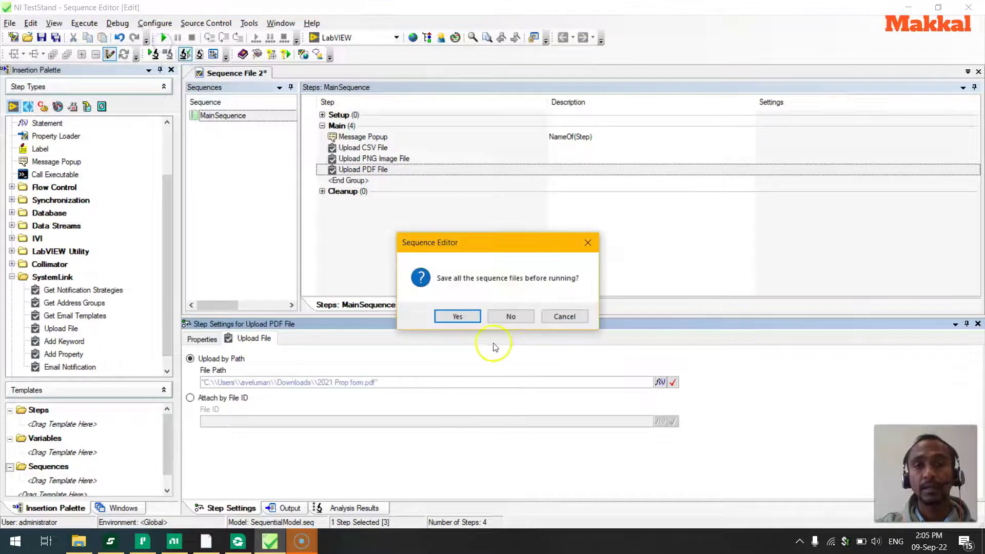
click(502, 321)
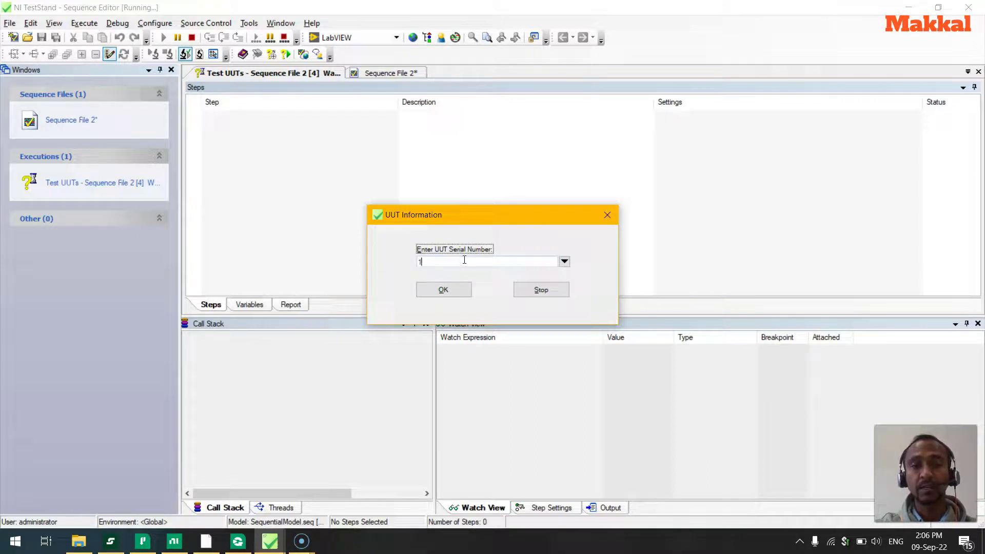
click(457, 288)
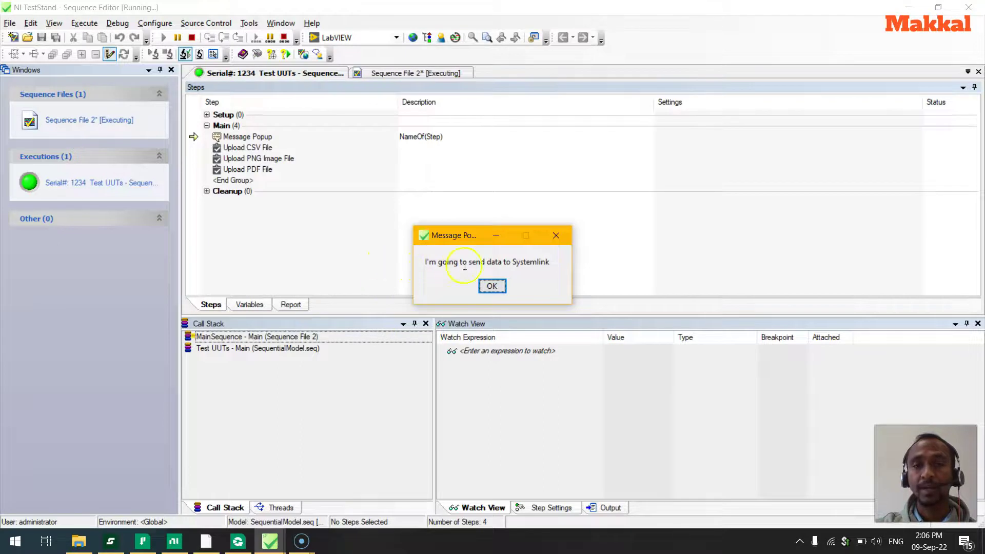
click(491, 286)
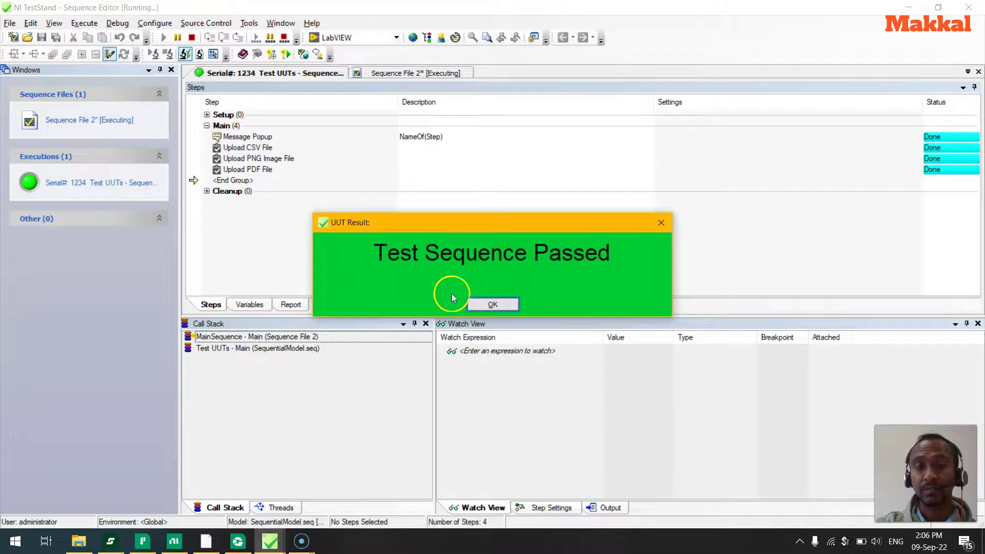
click(481, 306)
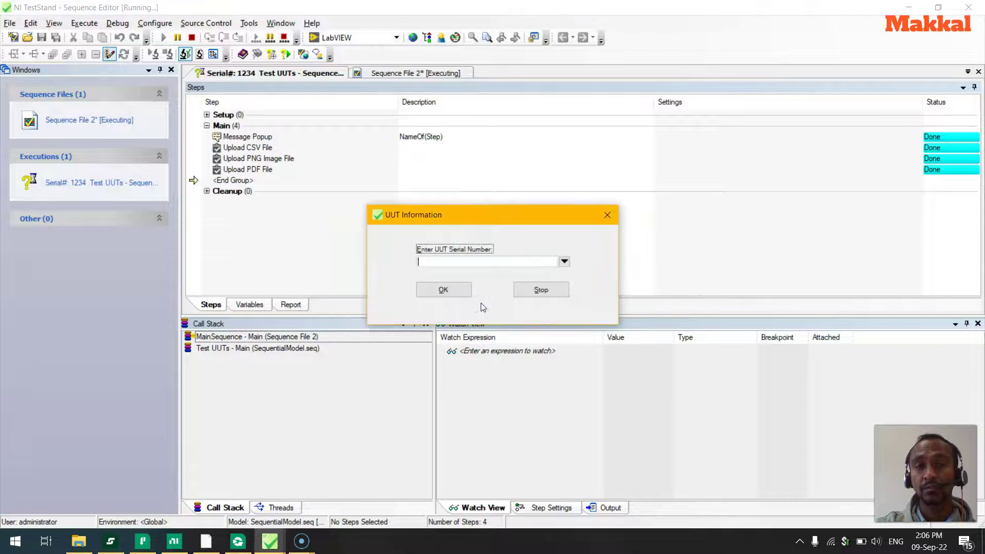
click(521, 295)
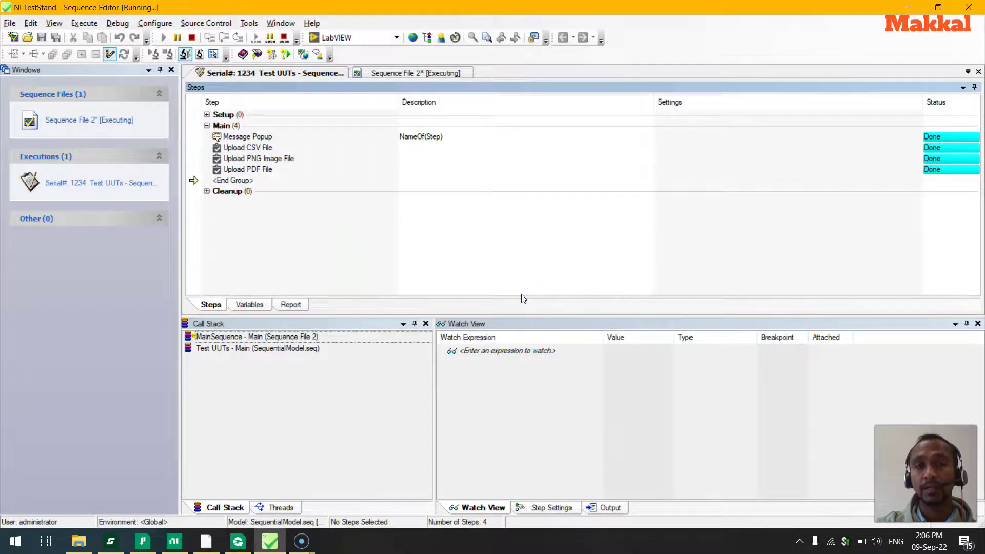
Scroll through the passed UUT report, then return to SystemLink in the browser.
scroll(974, 149, down, 3)
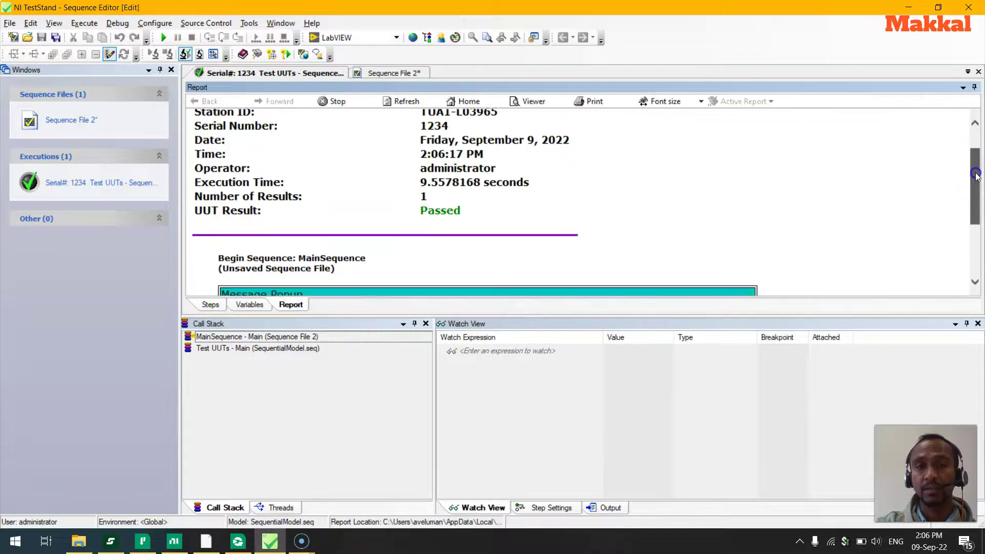
scroll(976, 195, down, 2)
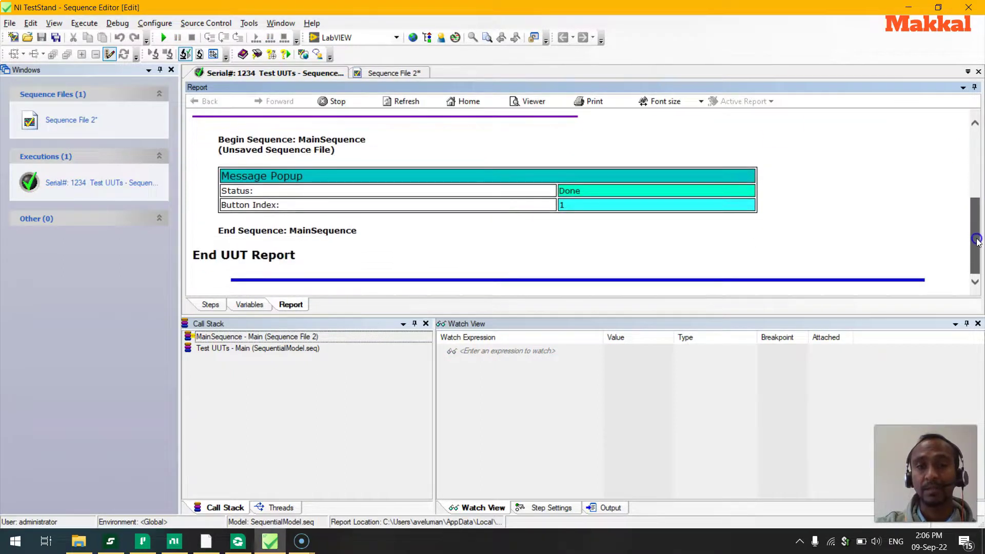
drag(976, 237, 973, 144)
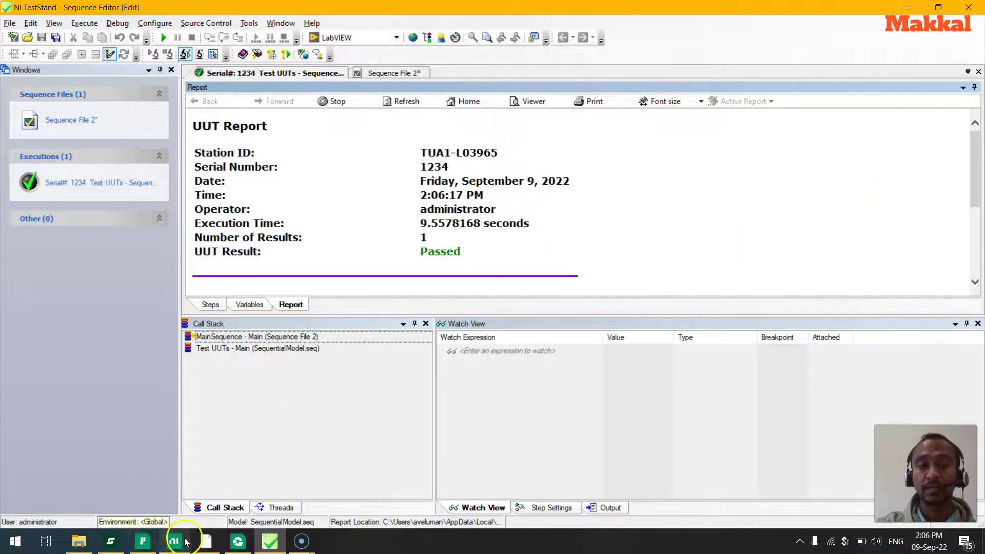
click(198, 545)
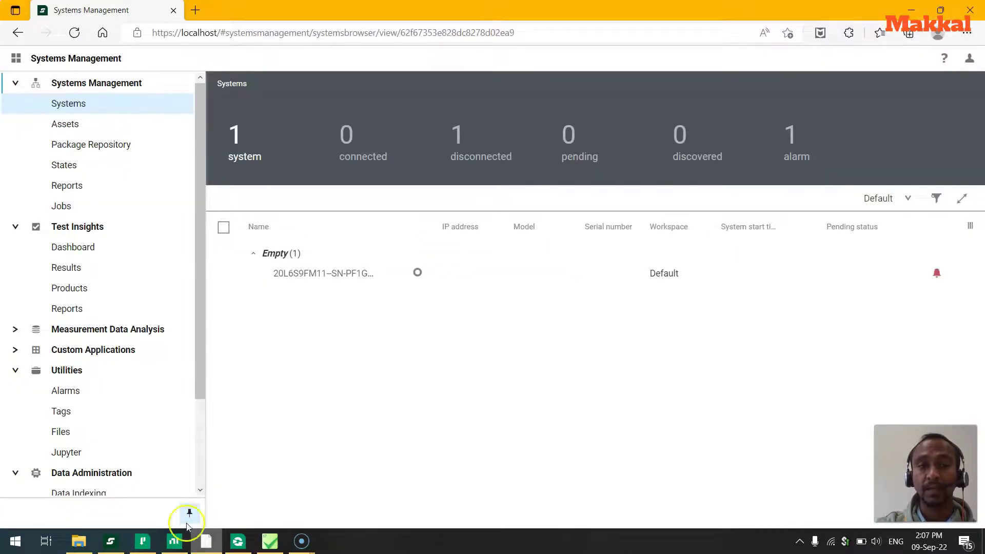
Open Utilities > Files to view the uploaded Cars.csv, Screenshot_9.png, 2021 Prop form.pdf and report files.
click(67, 436)
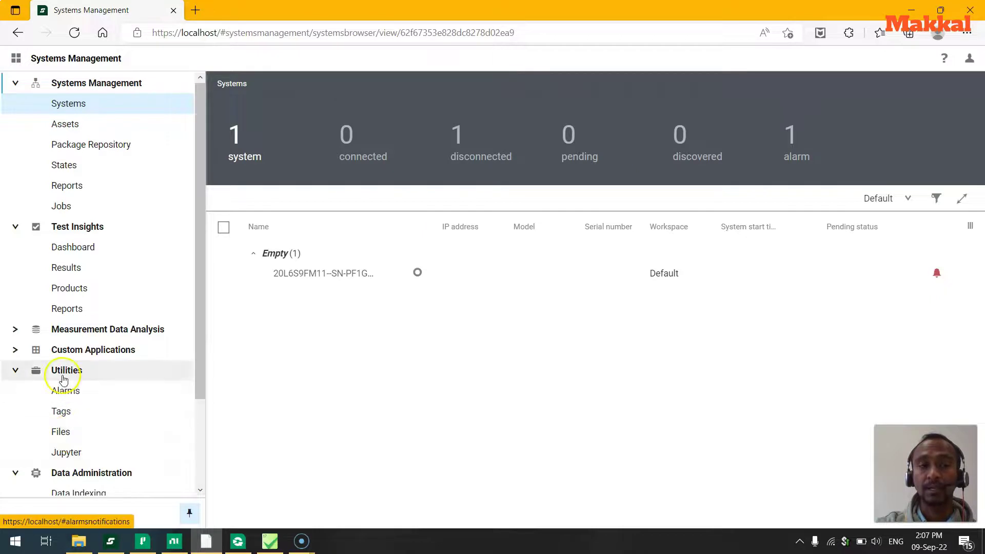
click(61, 433)
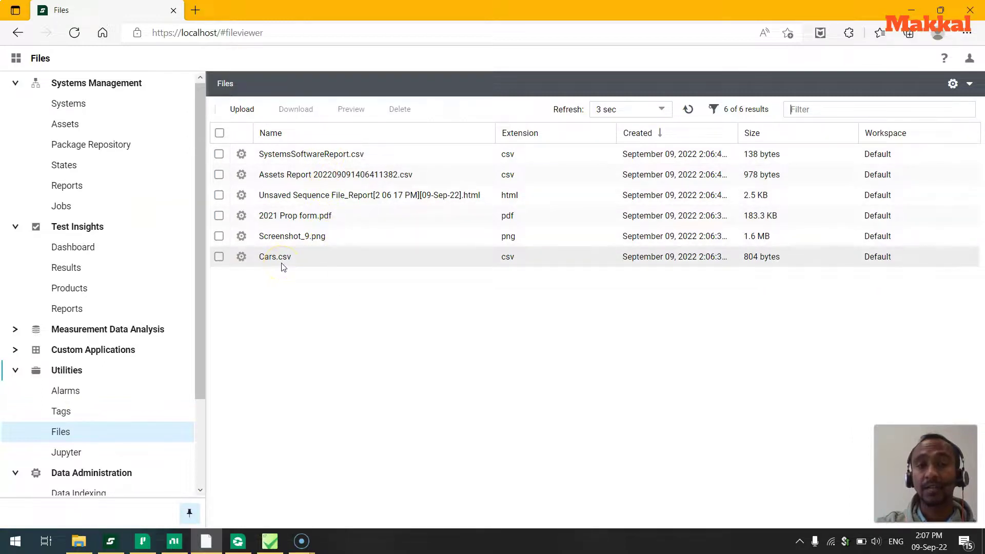
click(307, 239)
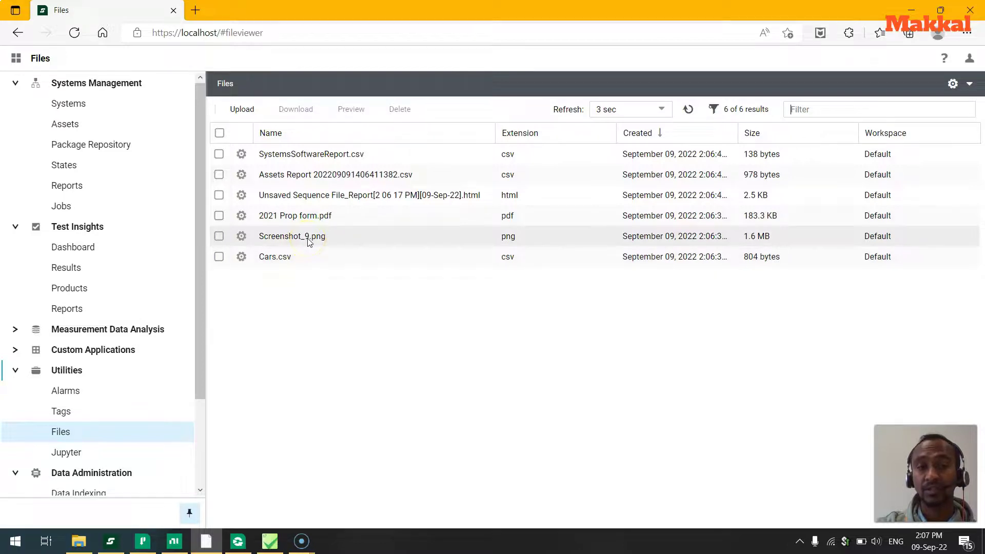
click(310, 241)
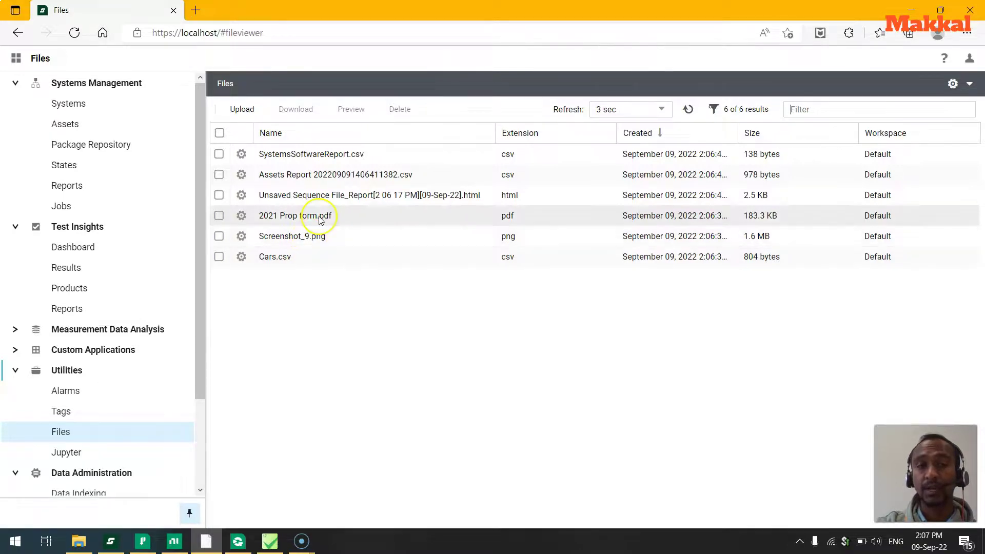
click(335, 205)
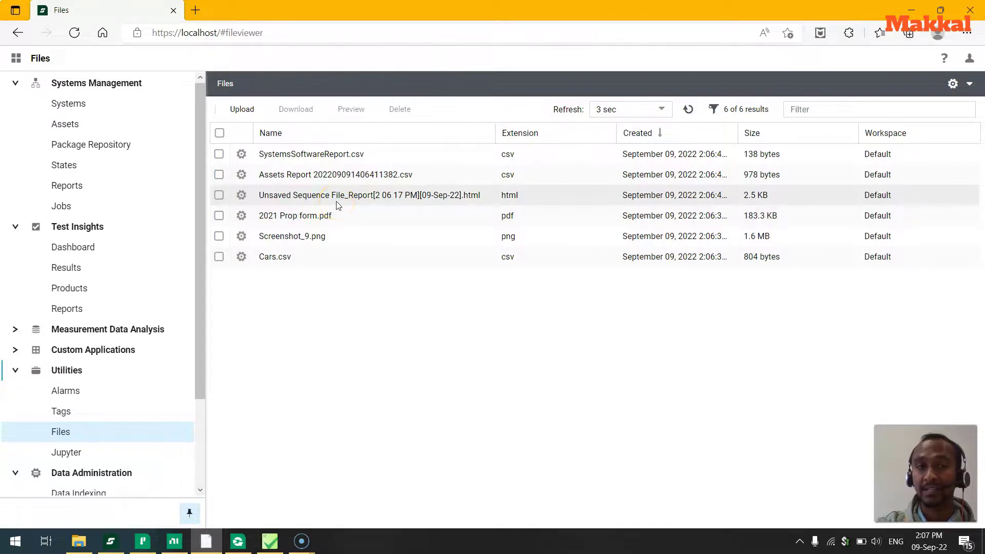
double_click(337, 204)
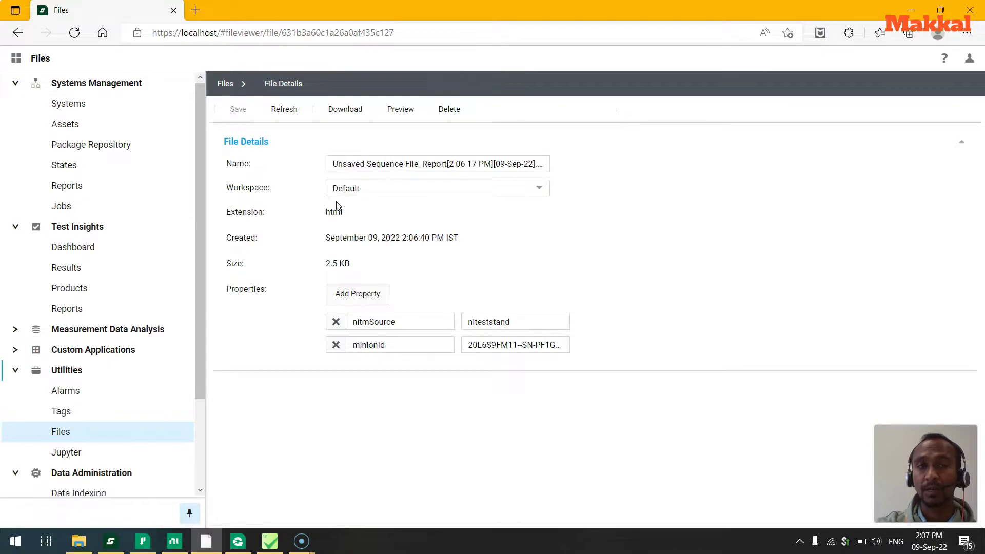
click(401, 110)
click(389, 364)
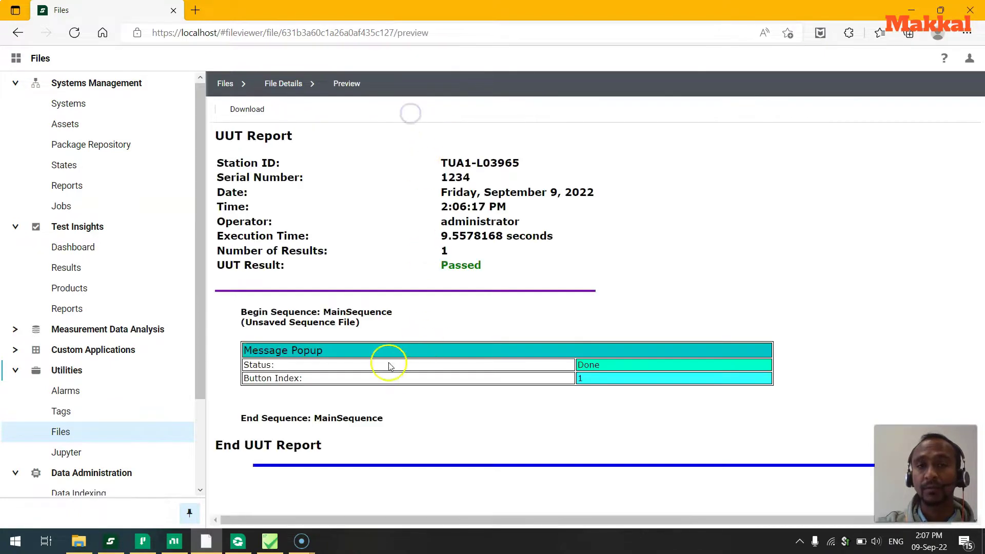
drag(228, 140, 683, 415)
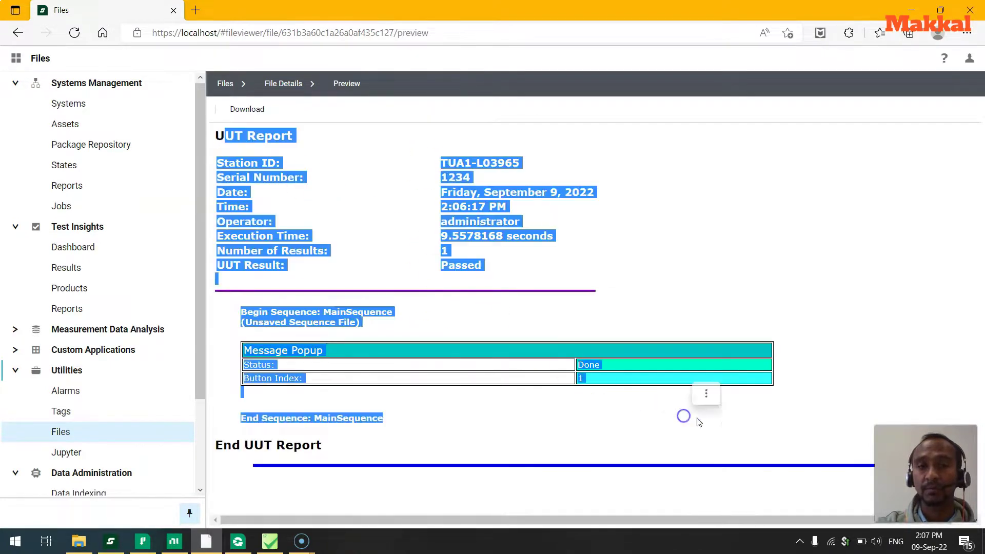
click(568, 378)
click(225, 84)
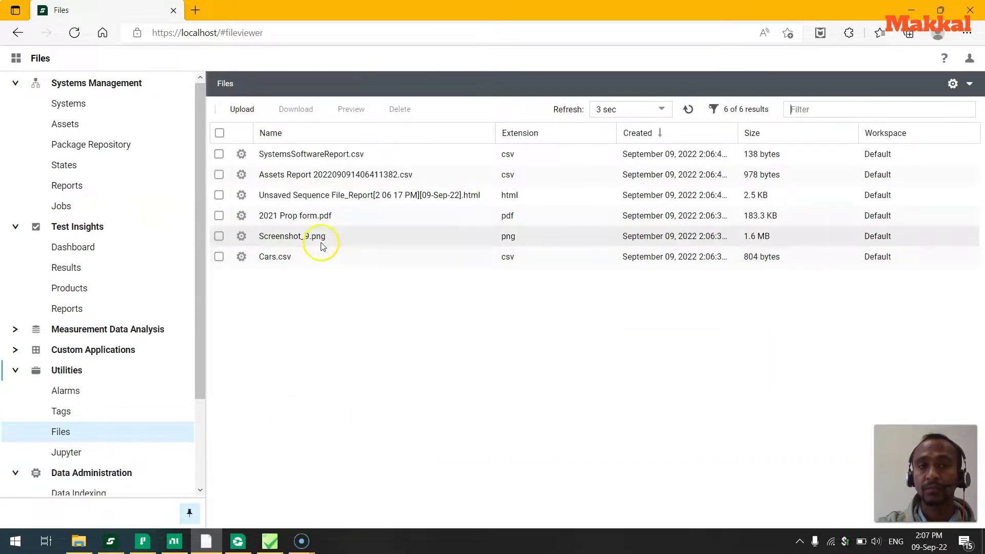
click(281, 262)
click(279, 262)
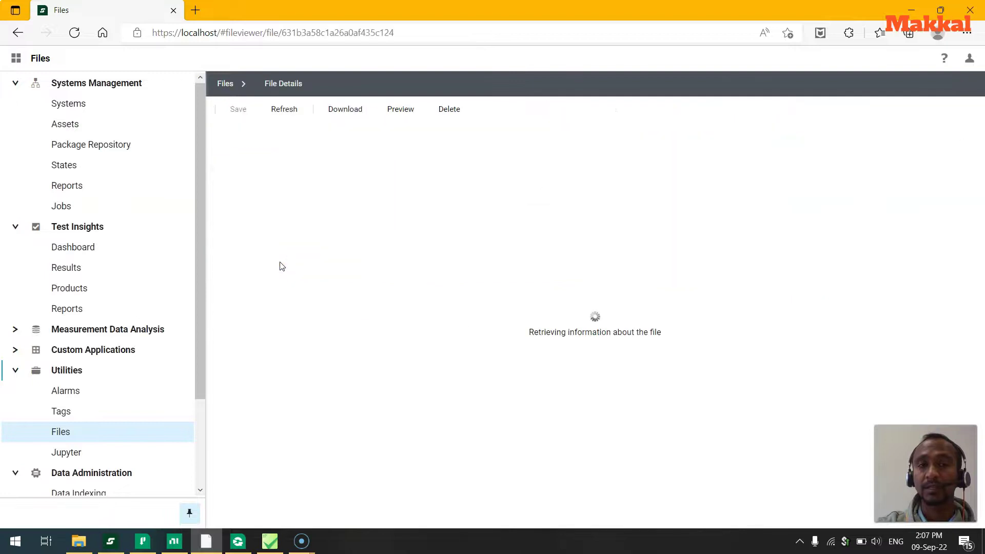
click(409, 113)
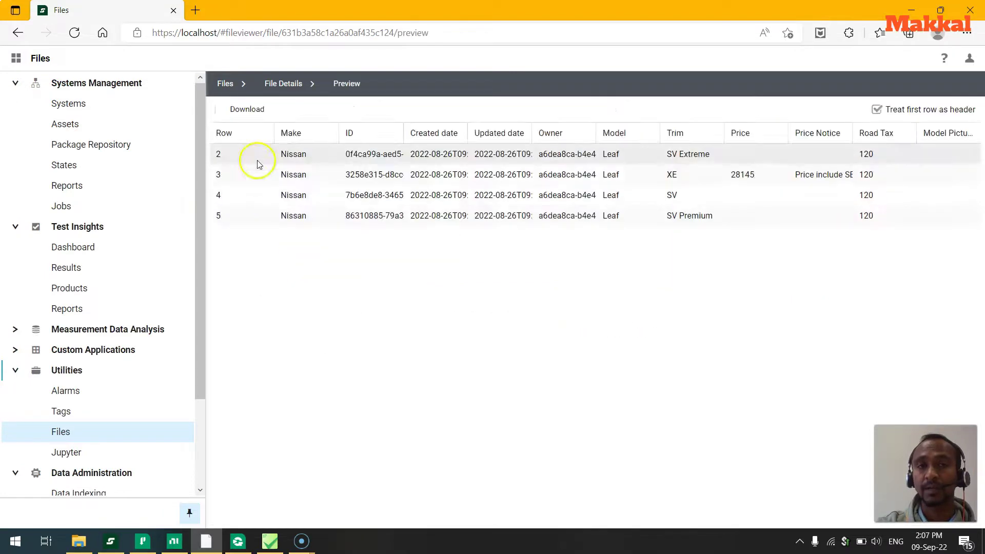
click(229, 85)
click(315, 236)
click(398, 107)
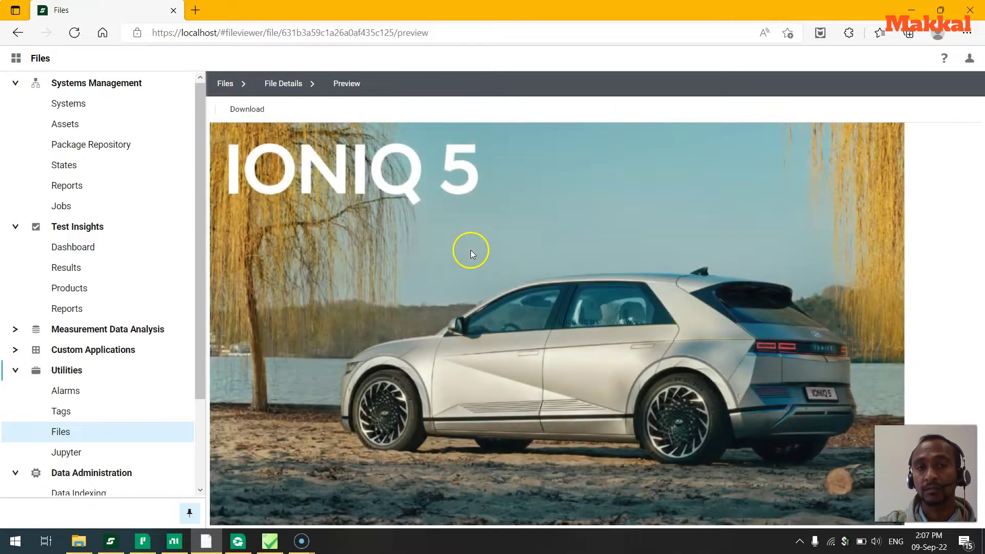
click(224, 82)
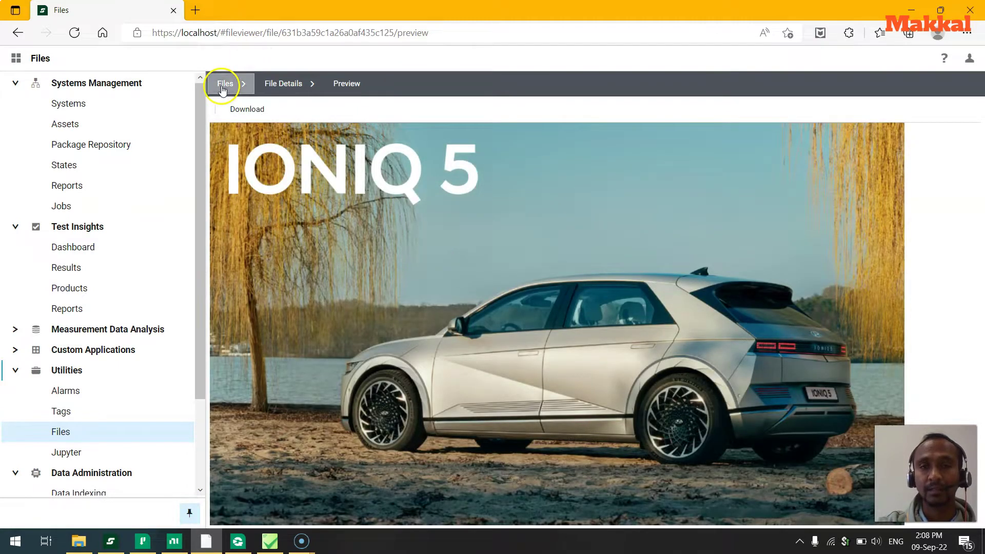
double_click(292, 215)
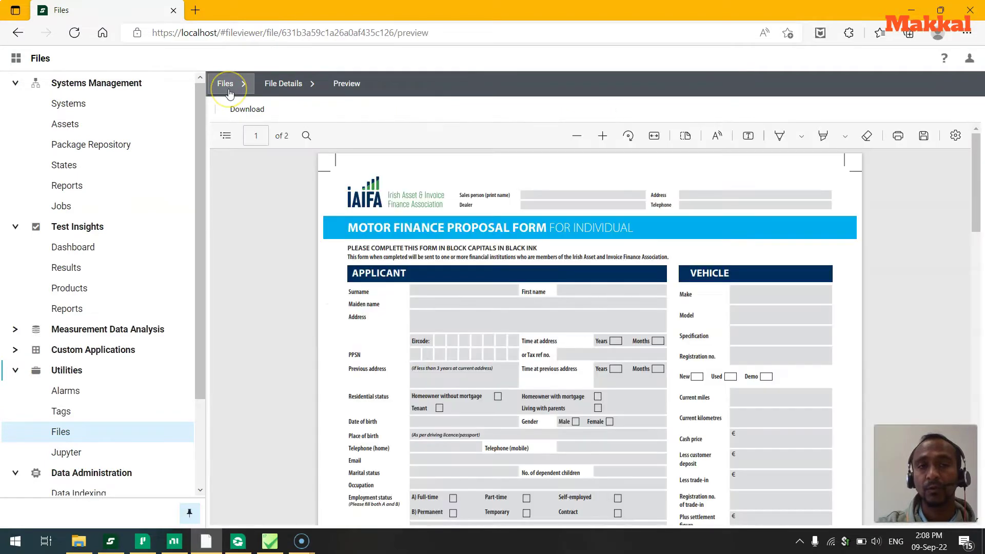
click(227, 90)
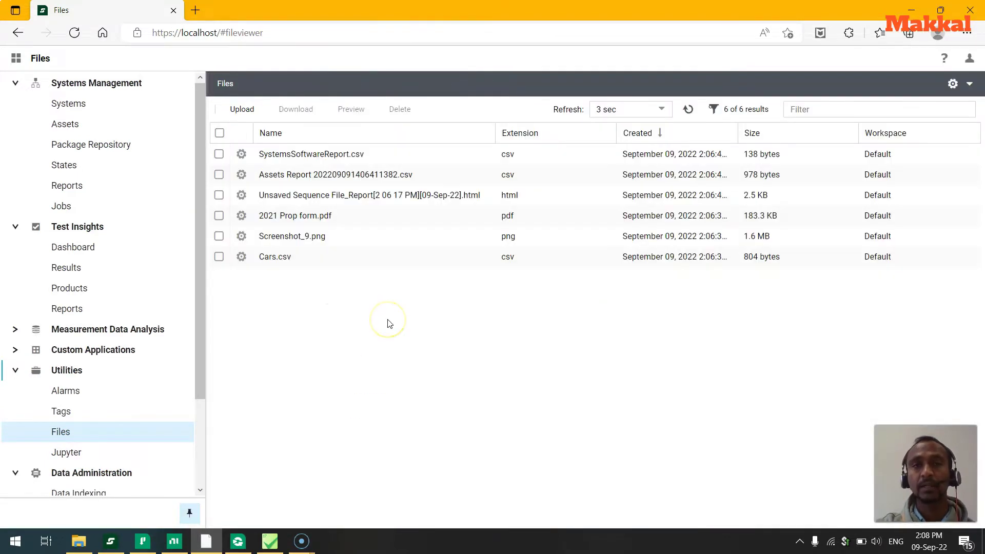